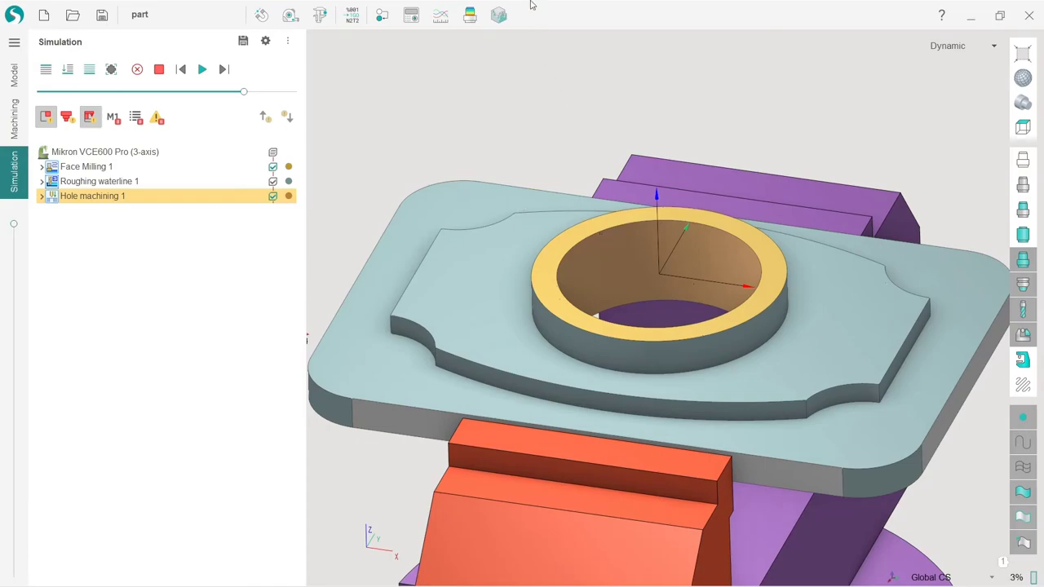
- In Machining, inspect the hole toolpath, select a ring notch face, then hide the toolpath preview
click(15, 119)
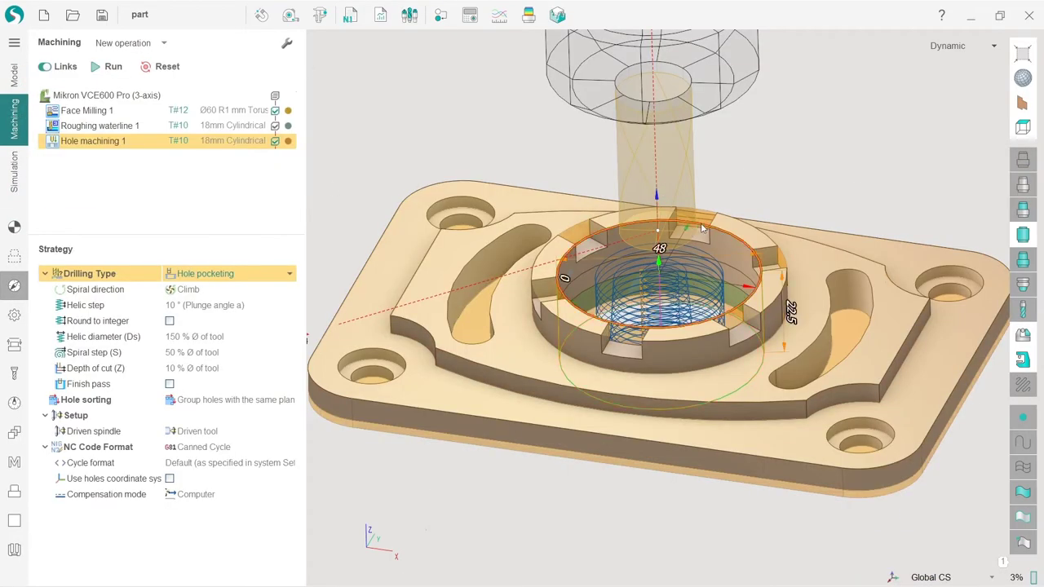
scroll(700, 223, up, 5)
right_drag(620, 269, 454, 323)
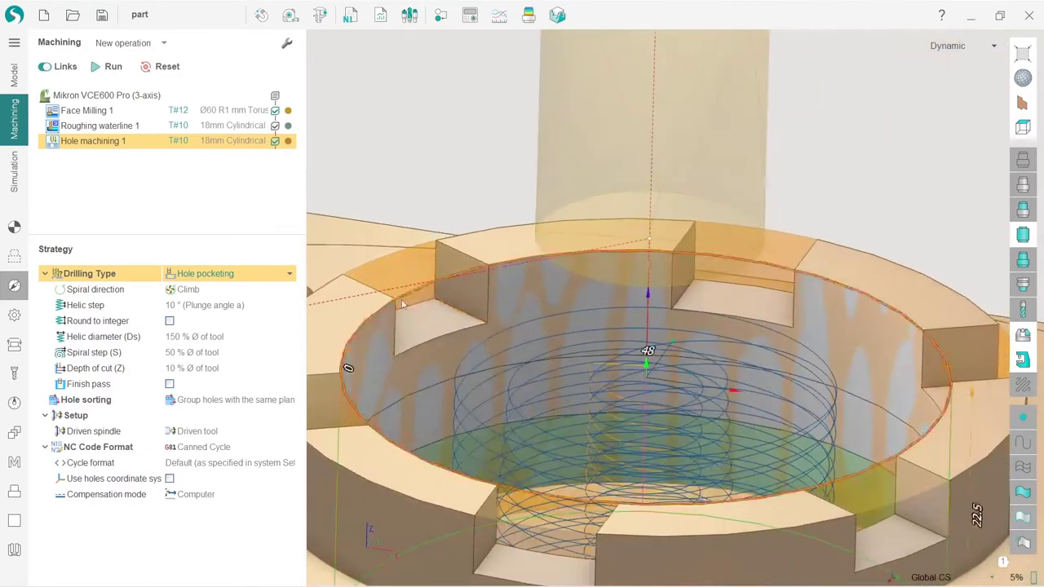
scroll(493, 422, down, 3)
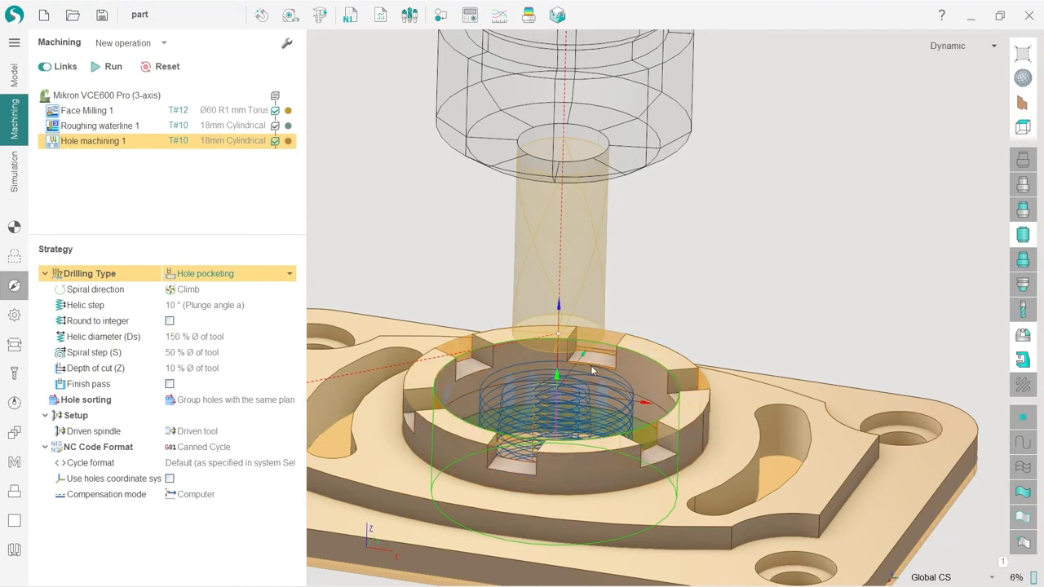
click(514, 469)
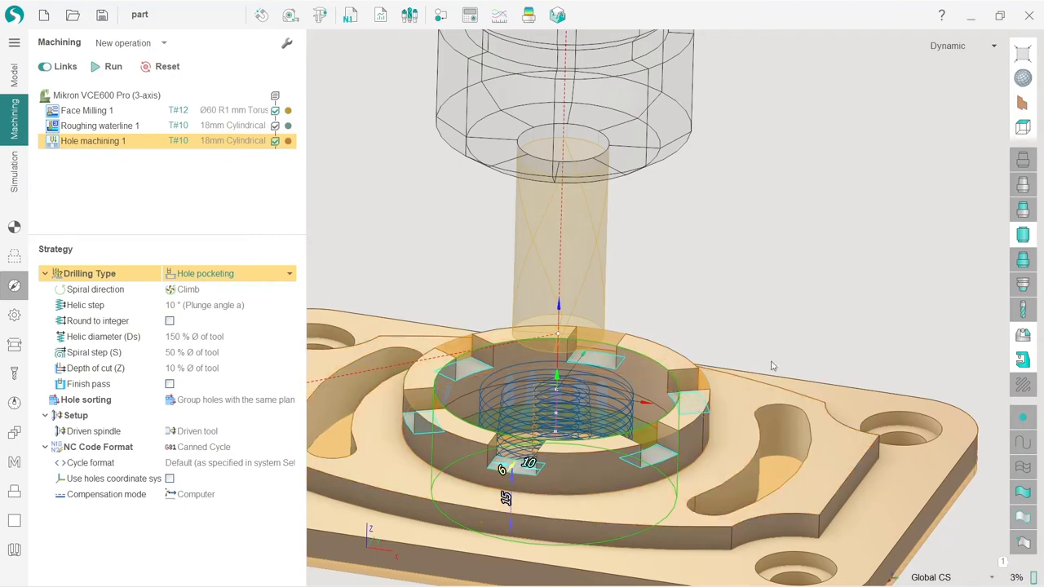
click(1029, 388)
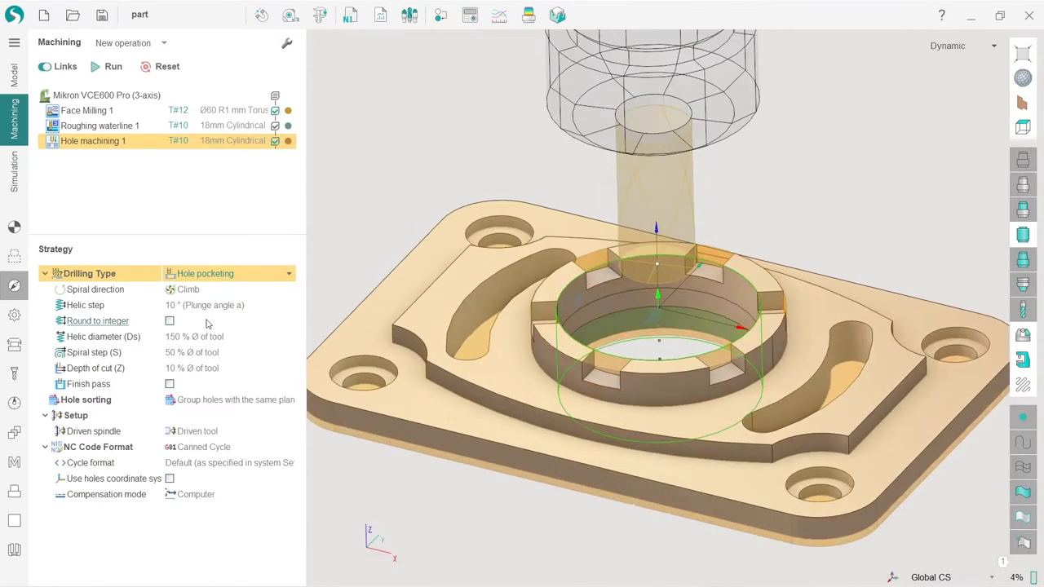
- Check the operation's Parameters, go back to Strategy, and zoom in on the part
click(14, 317)
click(14, 285)
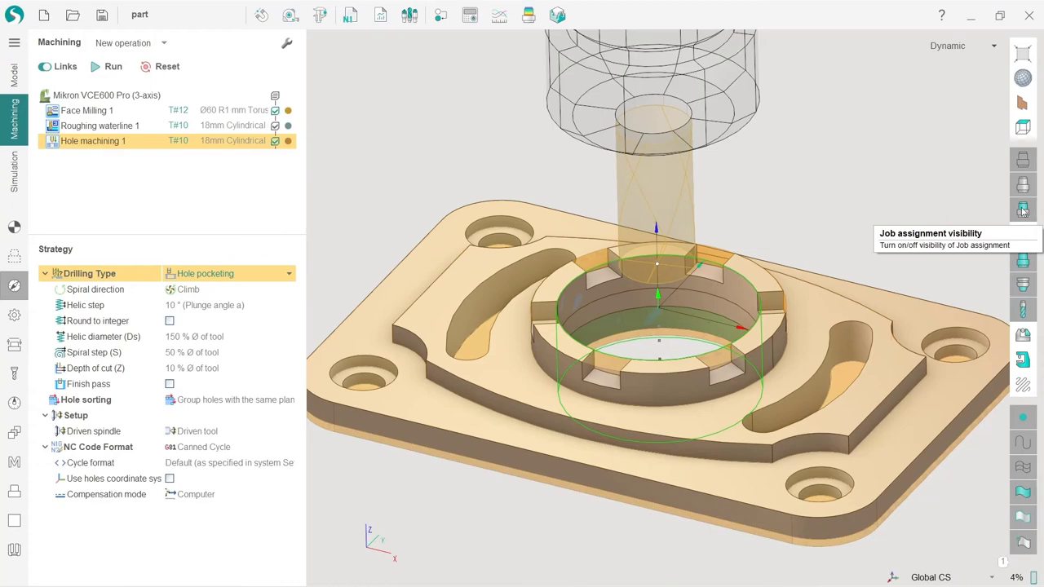
scroll(701, 333, up, 2)
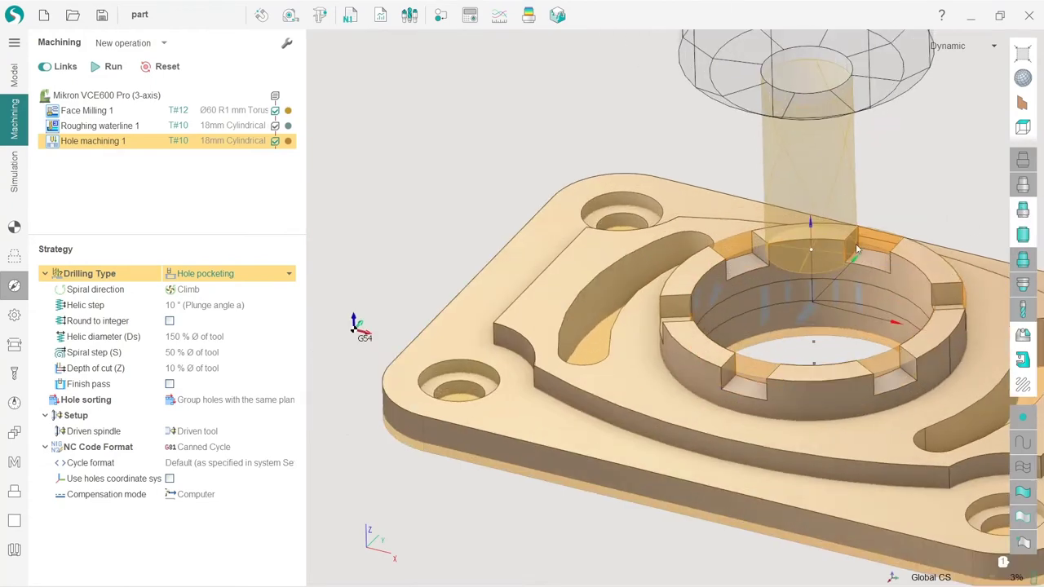
scroll(701, 333, down, 3)
scroll(701, 333, up, 3)
scroll(701, 333, up, 2)
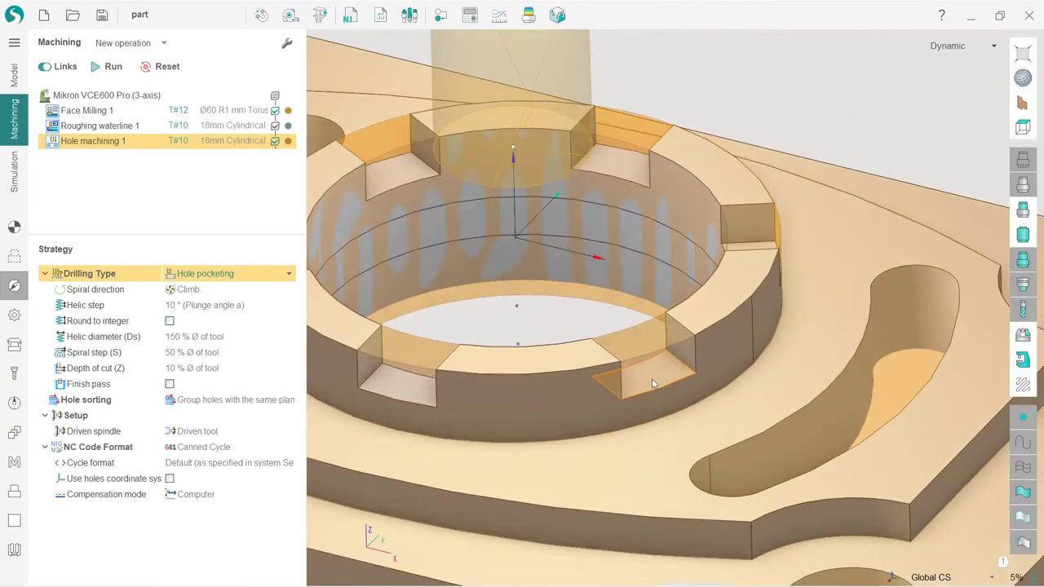
- Orbit to a steep top-down view of the central ring and its six notches
middle_drag(675, 364, 858, 223)
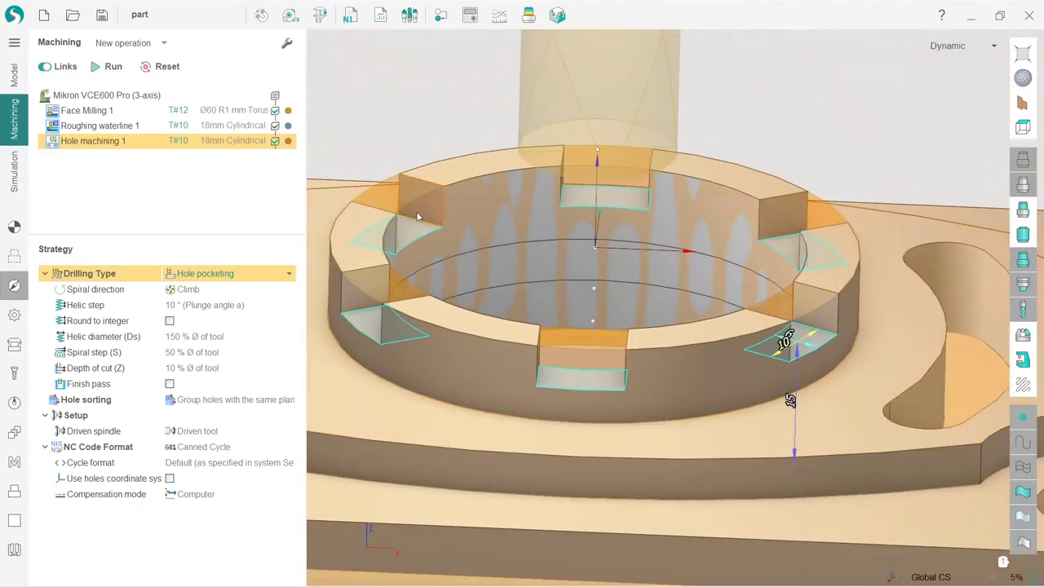
middle_drag(417, 216, 513, 220)
scroll(554, 222, down, 3)
scroll(589, 223, up, 2)
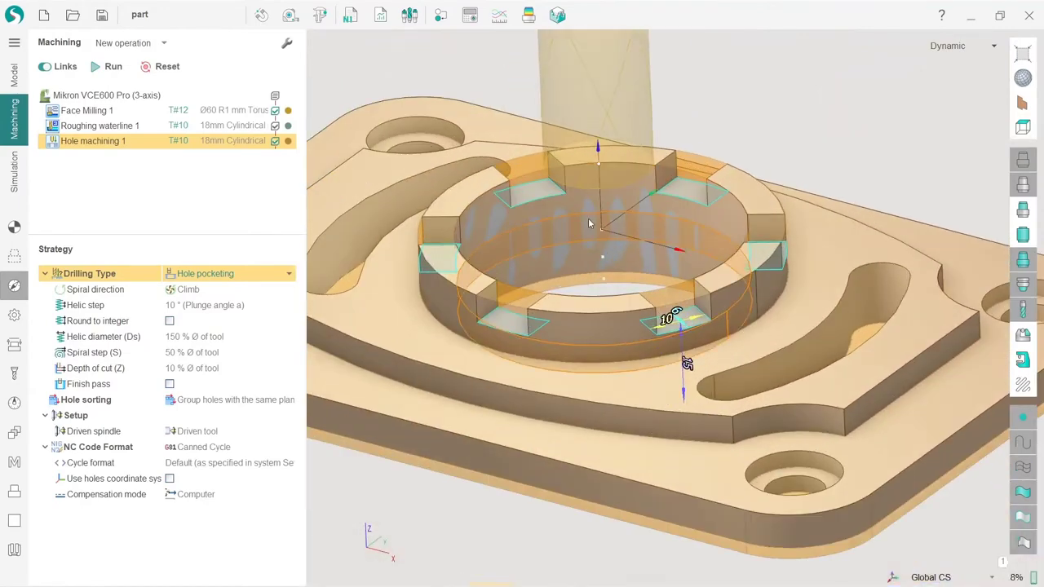
middle_drag(590, 224, 522, 326)
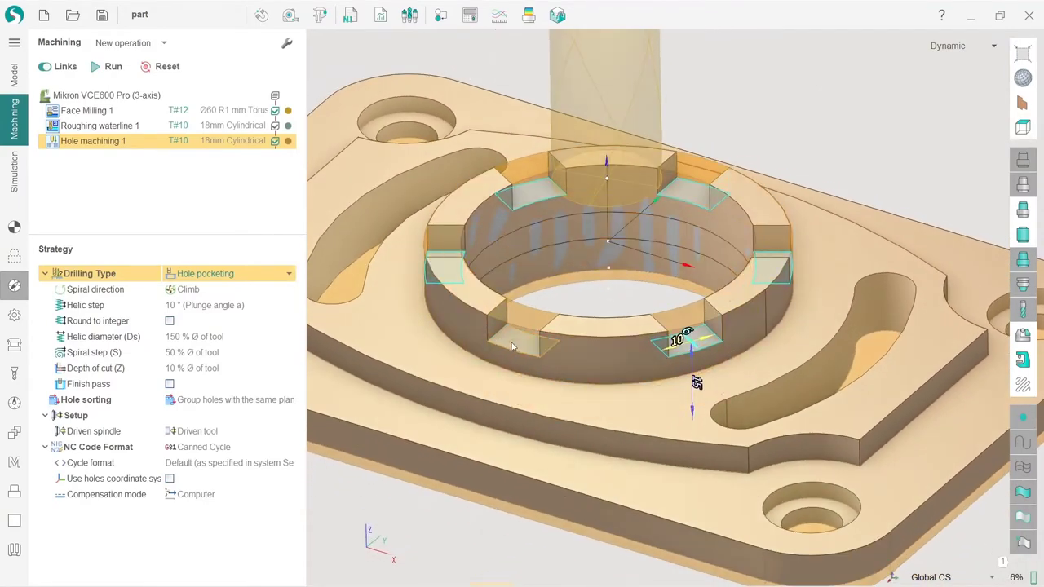
- Add a Roughing waterline operation from the New operation 3D list
click(163, 43)
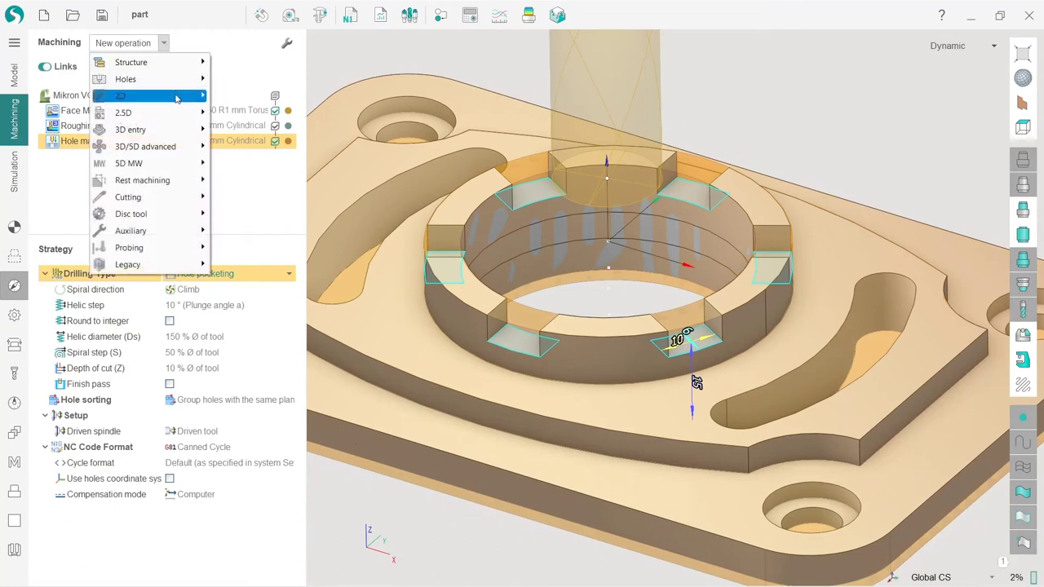
mouse_move(181, 118)
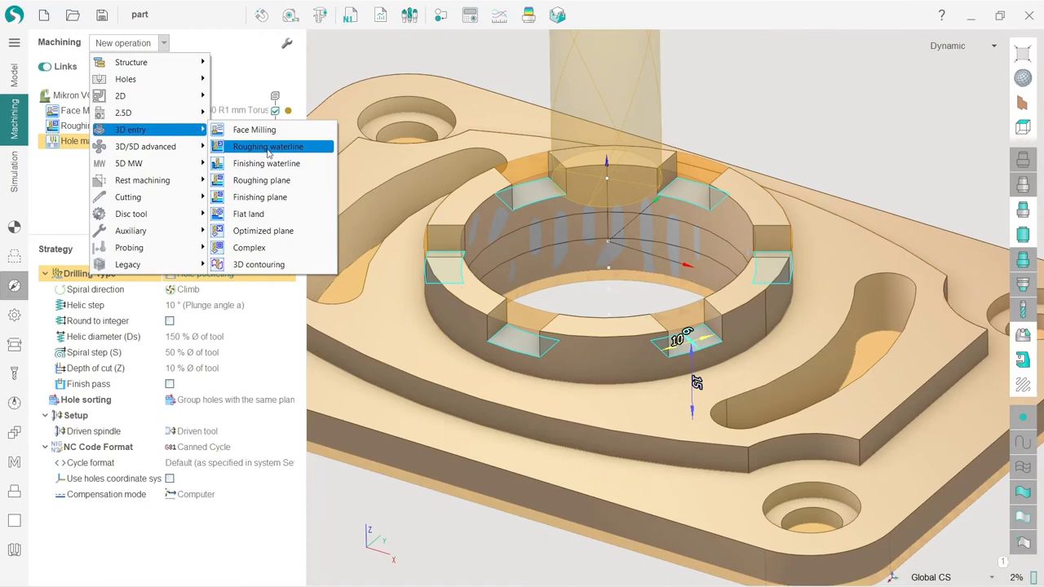
click(268, 148)
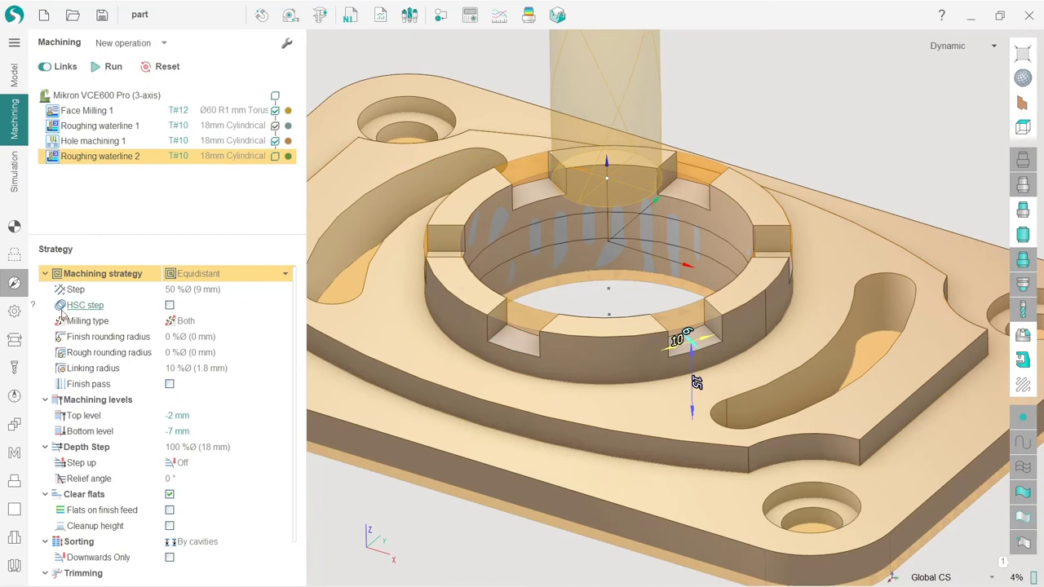
click(14, 259)
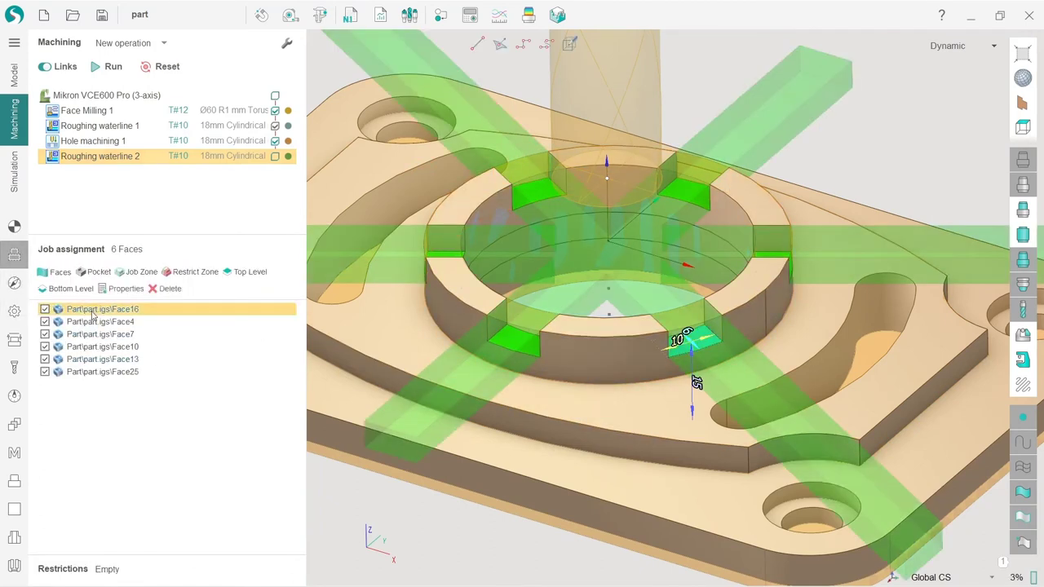
click(97, 374)
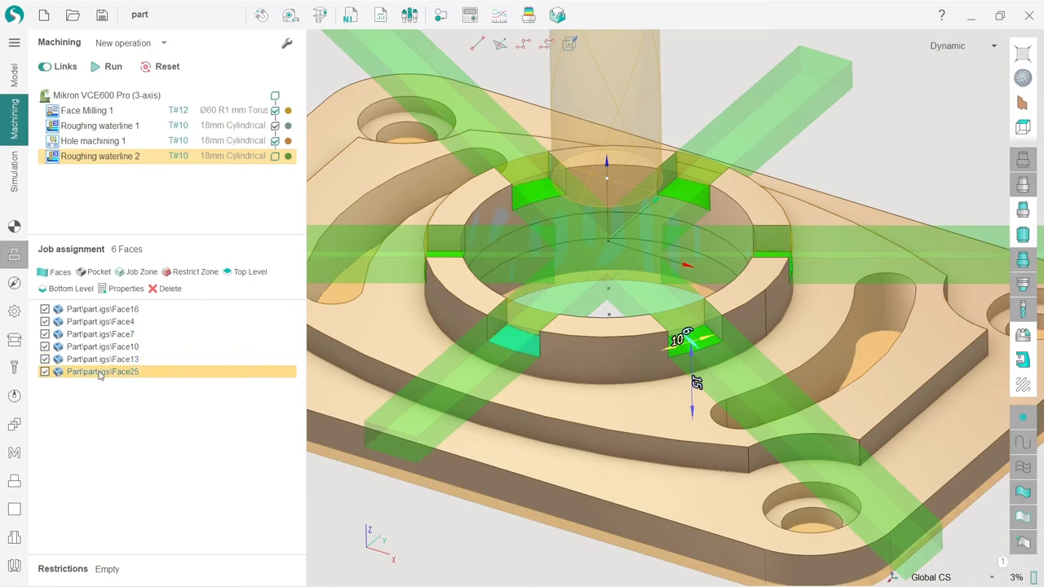
scroll(397, 340, down, 3)
scroll(412, 264, up, 3)
scroll(411, 263, down, 2)
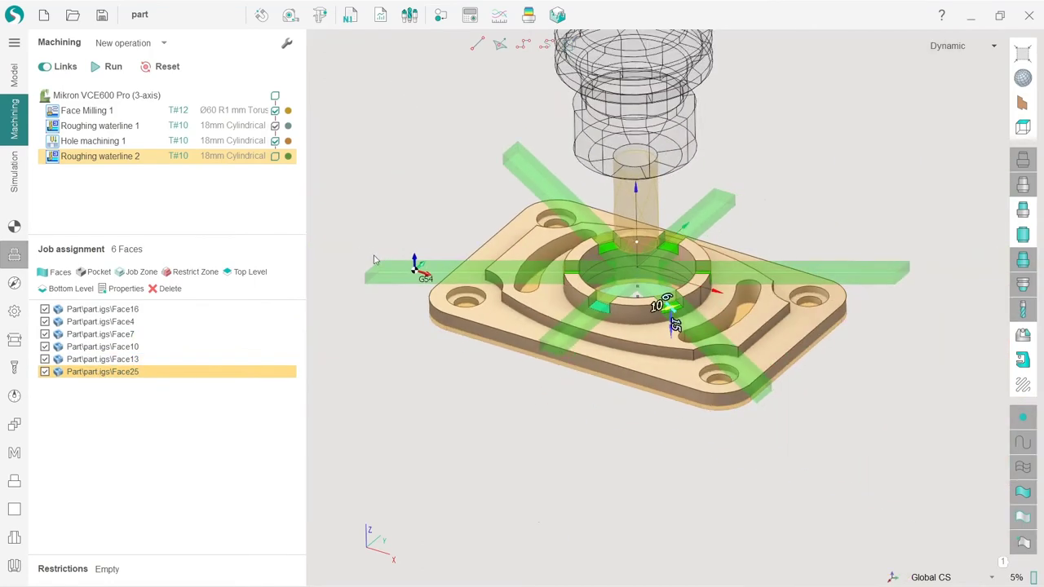
scroll(415, 236, up, 2)
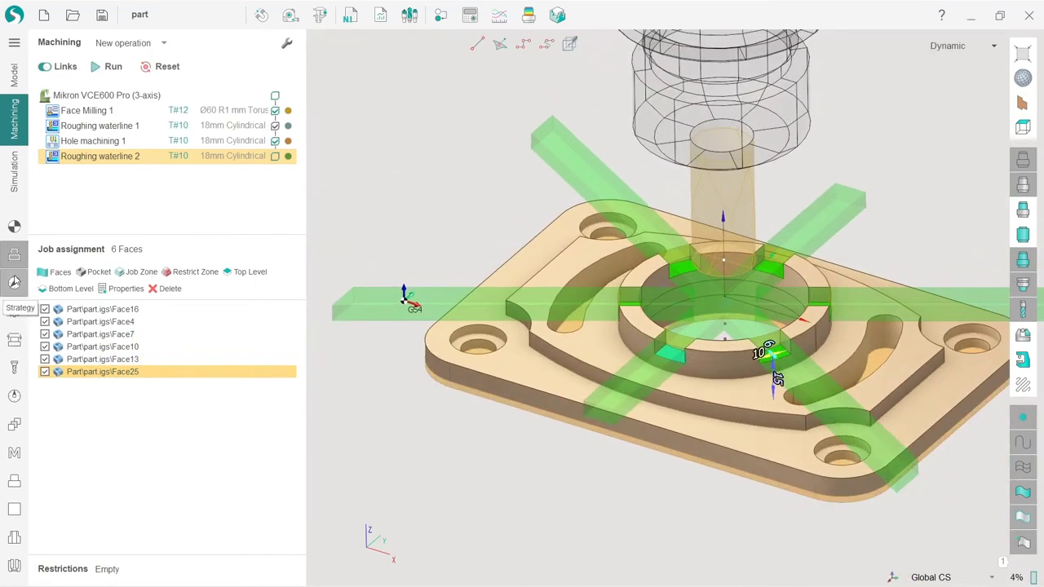
click(15, 282)
scroll(603, 371, up, 2)
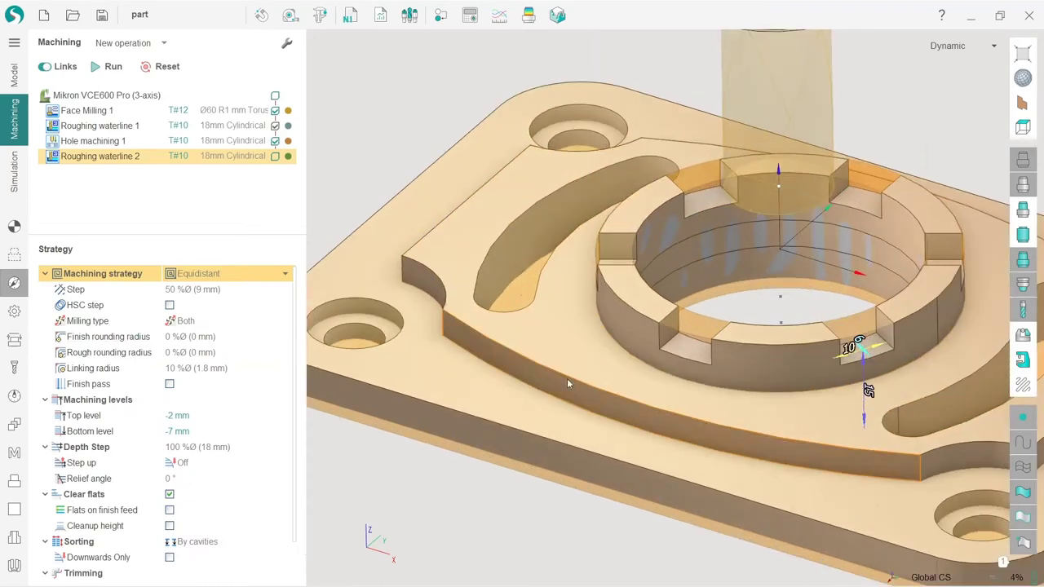
scroll(863, 349, up, 2)
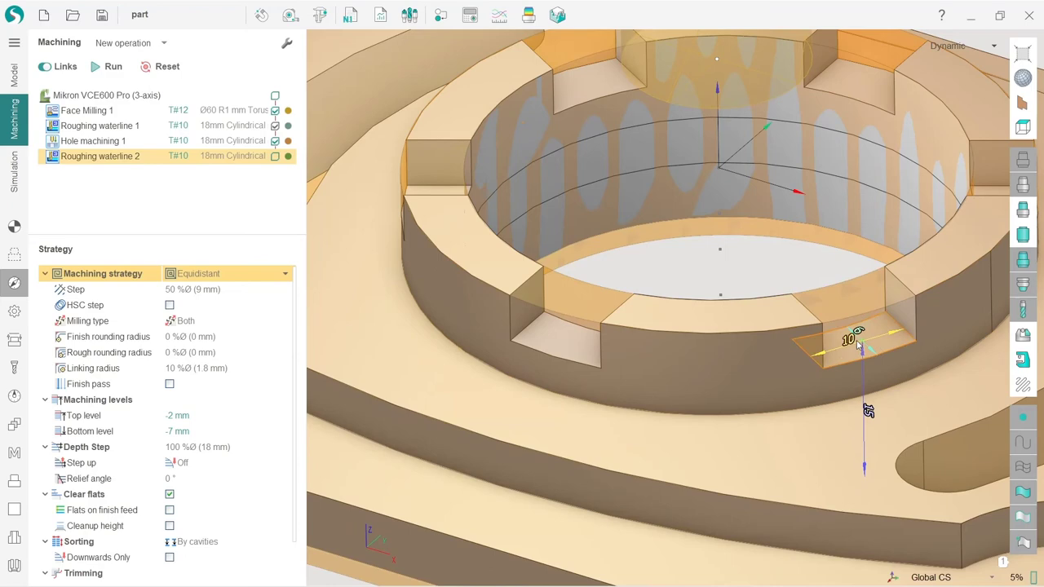
scroll(851, 341, down, 4)
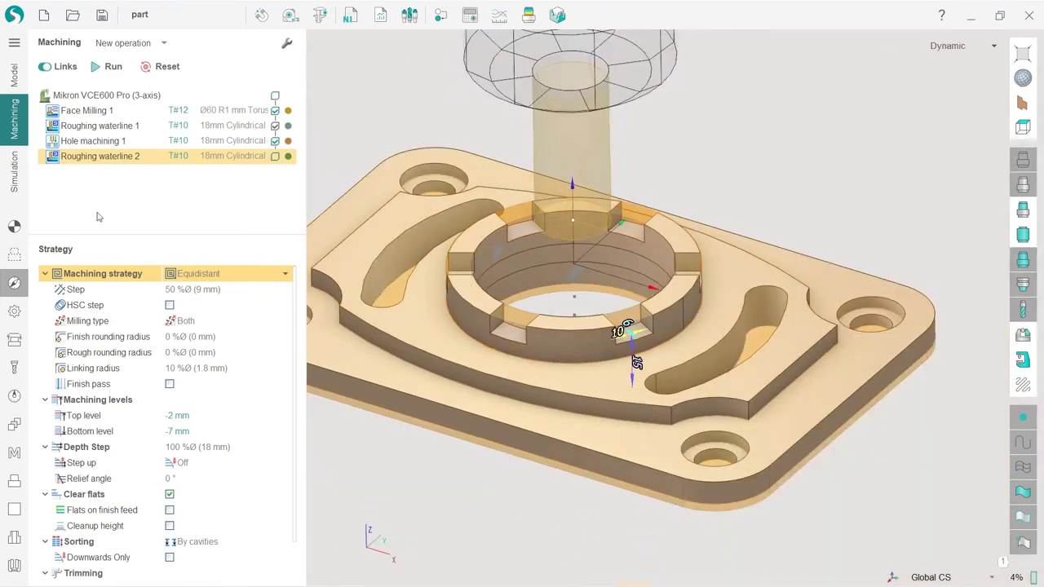
- Assign a 6mm Cylindrical mill from the default tool library to Roughing waterline 2
click(217, 159)
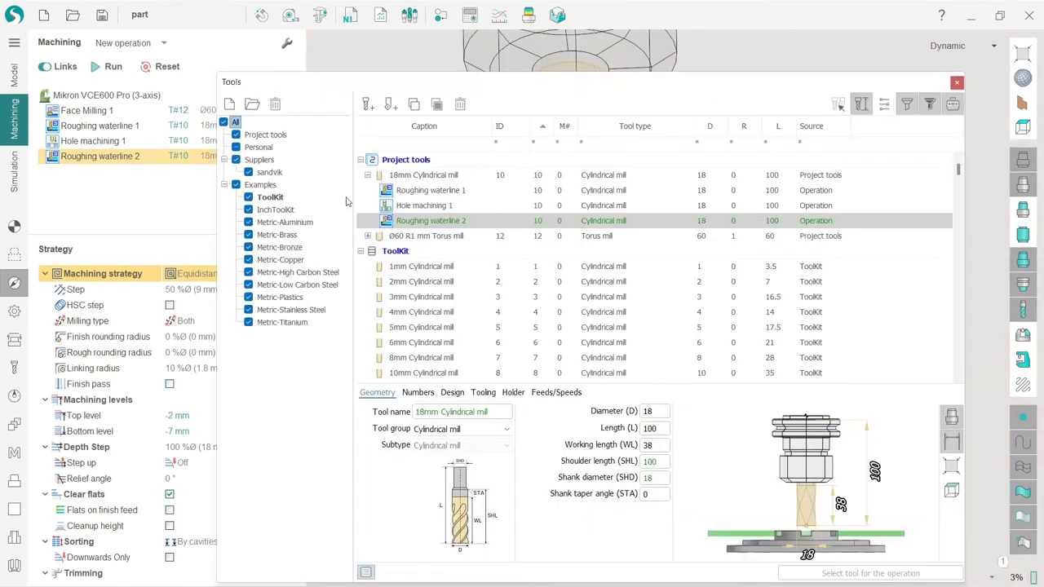
click(441, 327)
click(441, 343)
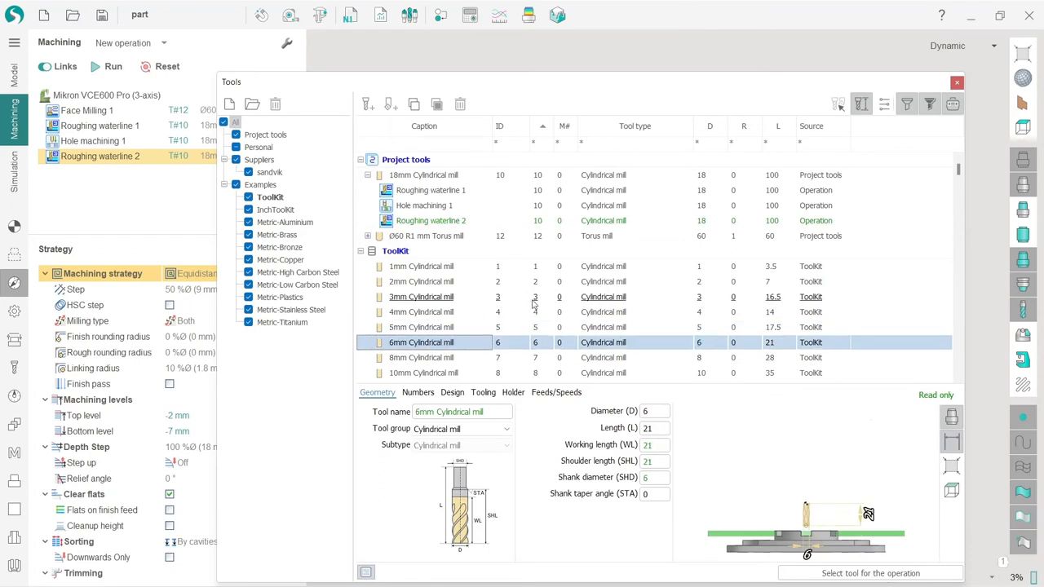
click(853, 573)
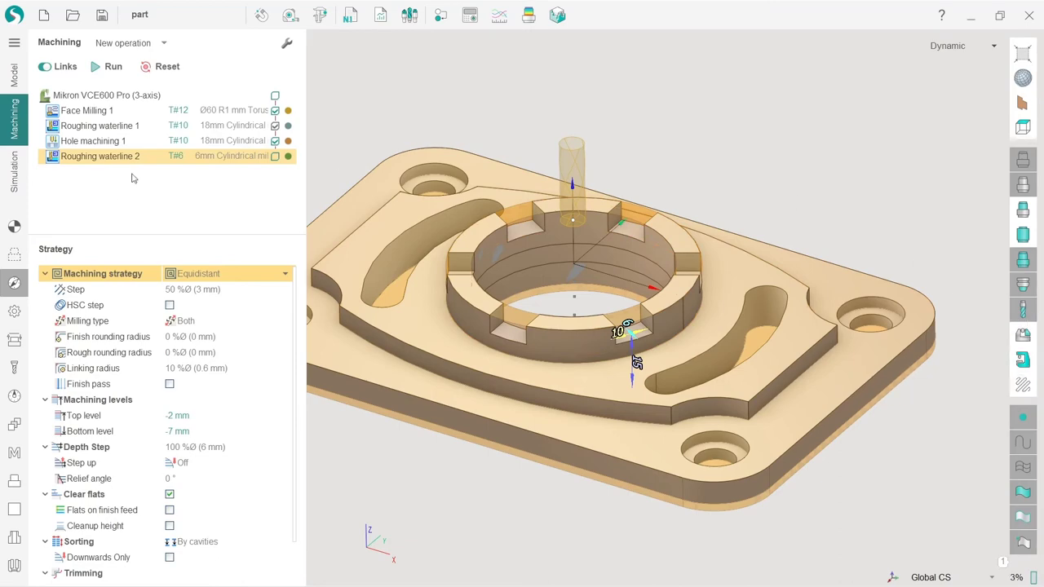
- Replace it with the Metric-Low Carbon Steel library's 6mm Cylindrical mill, T#4
click(219, 160)
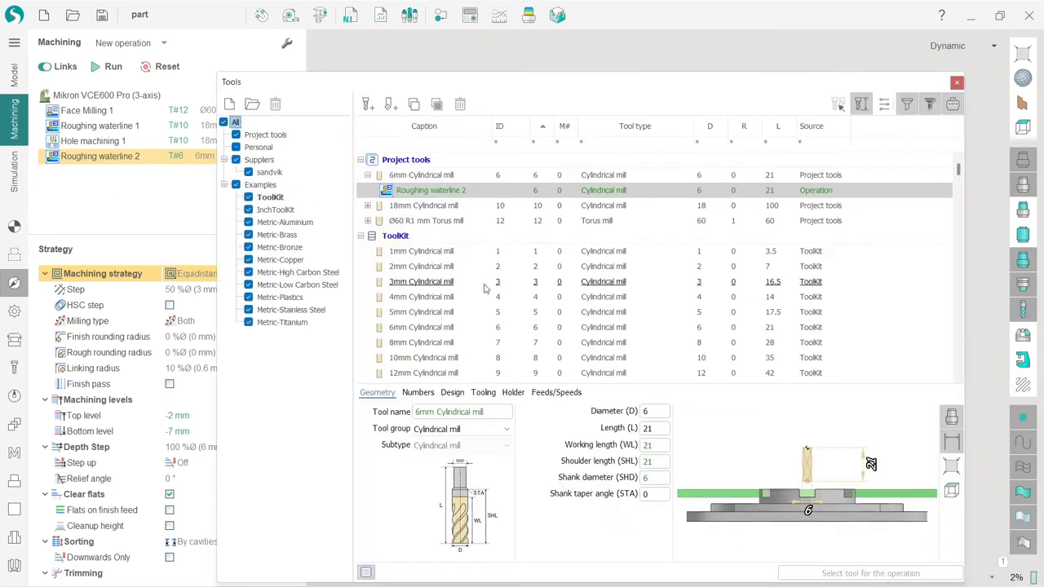
click(297, 284)
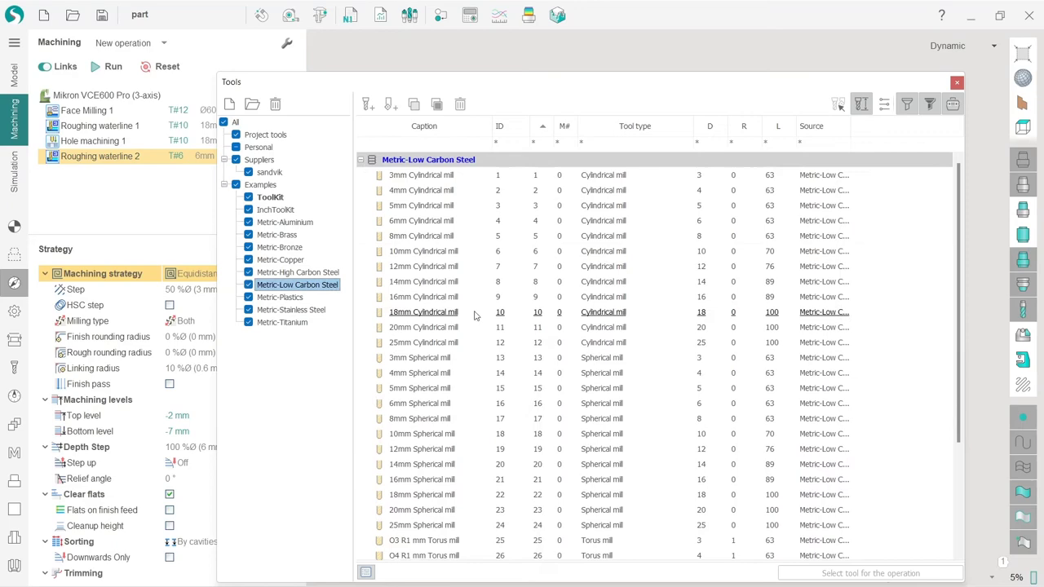
click(422, 221)
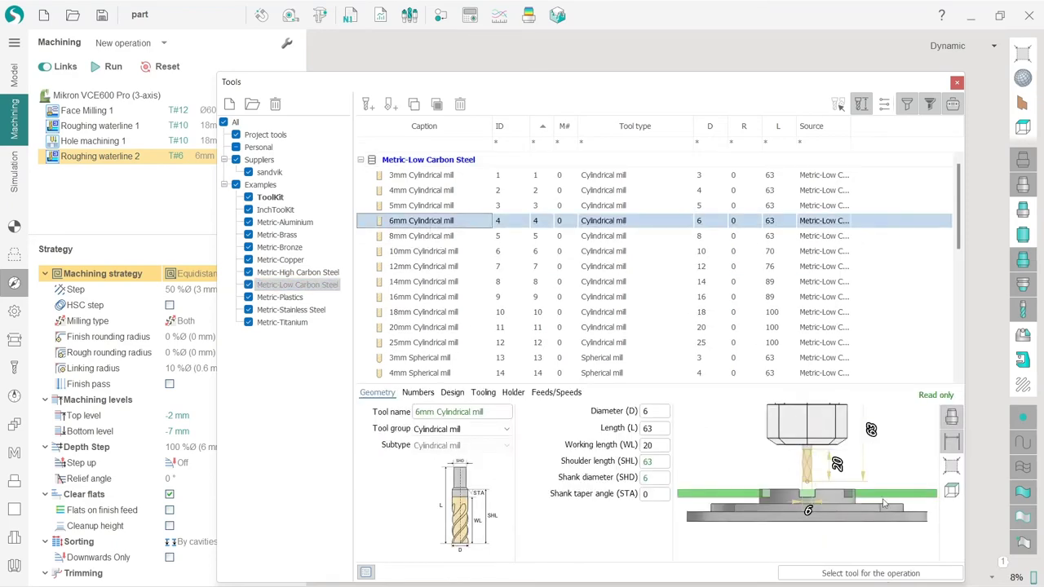
click(897, 572)
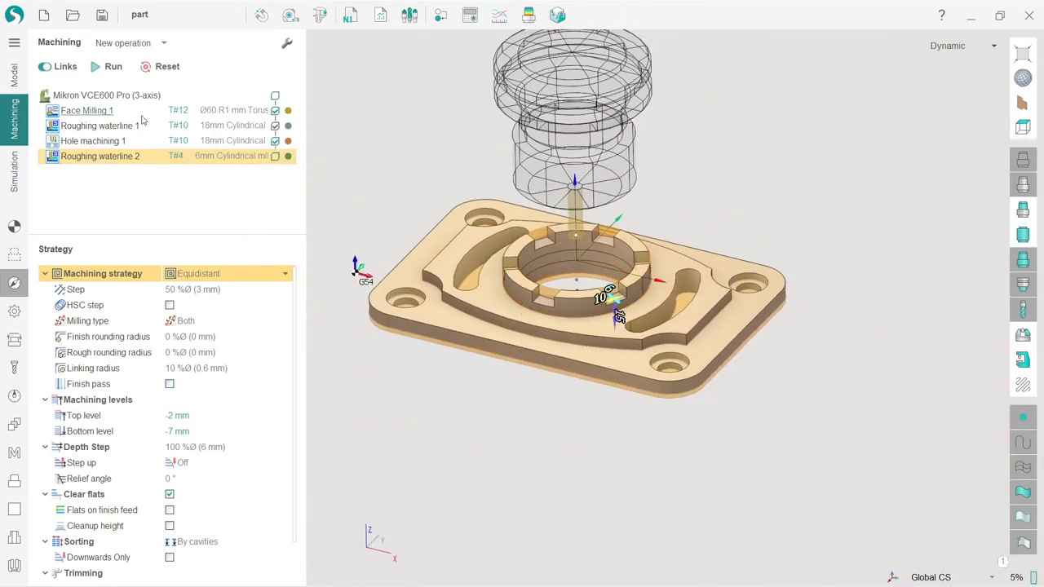
- Calculate Roughing waterline 2's toolpath and orbit to view it around the ring
click(109, 66)
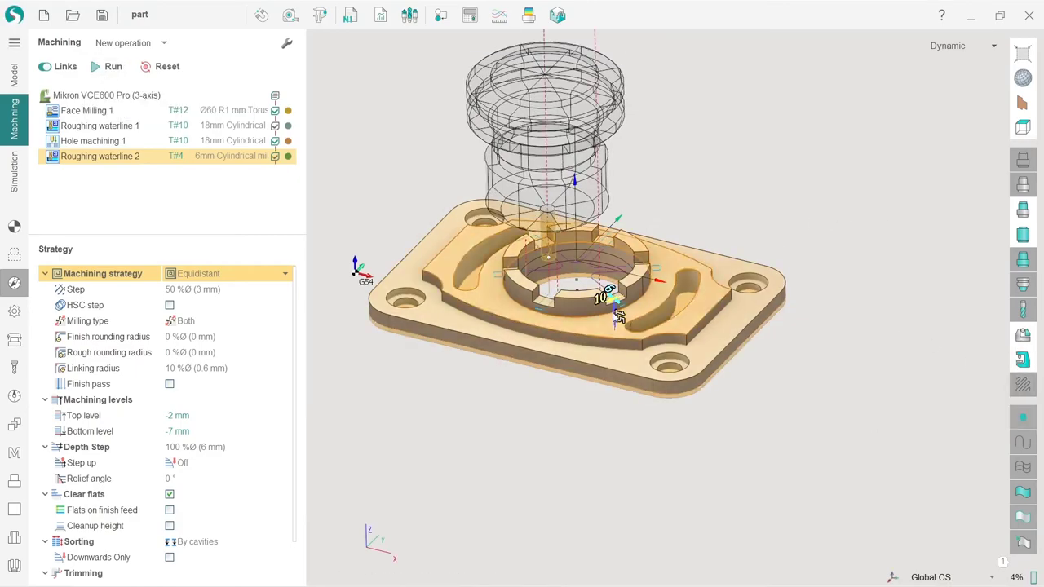
scroll(574, 258, up, 5)
middle_drag(574, 258, 632, 280)
- In the Simulation workspace, reset the stock to the uncut block
click(16, 172)
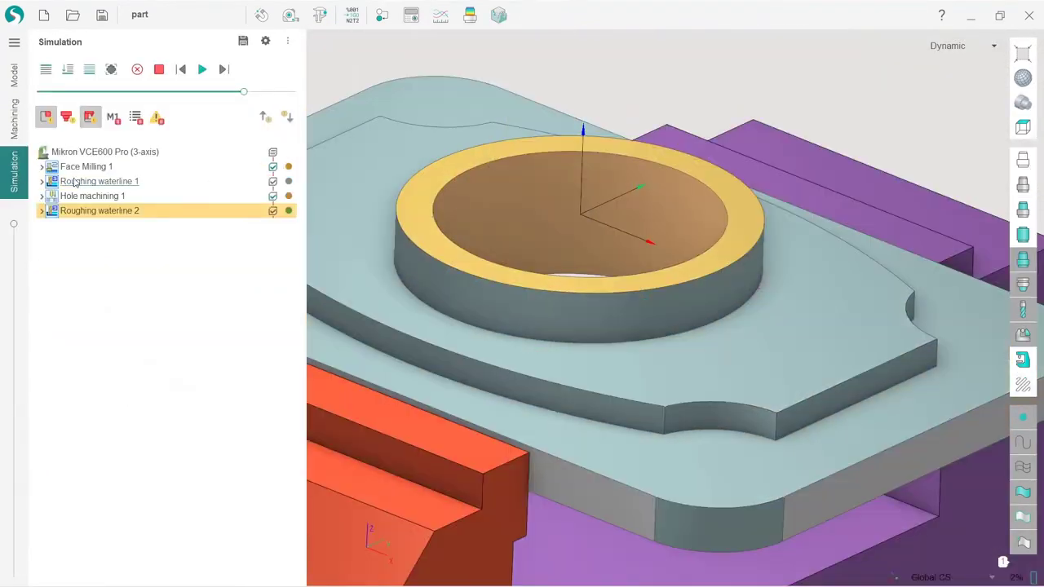
click(202, 71)
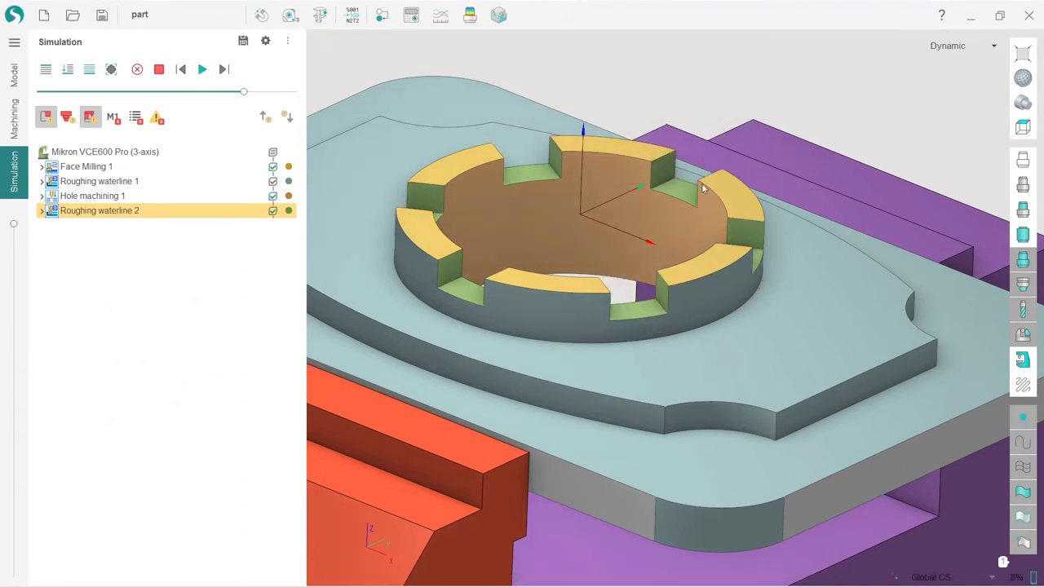
click(149, 93)
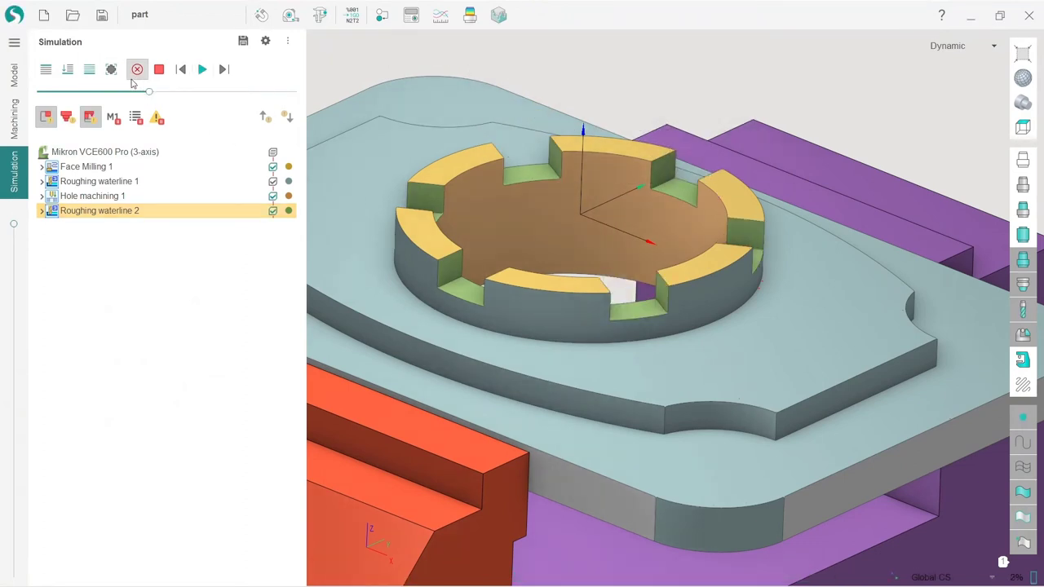
click(137, 70)
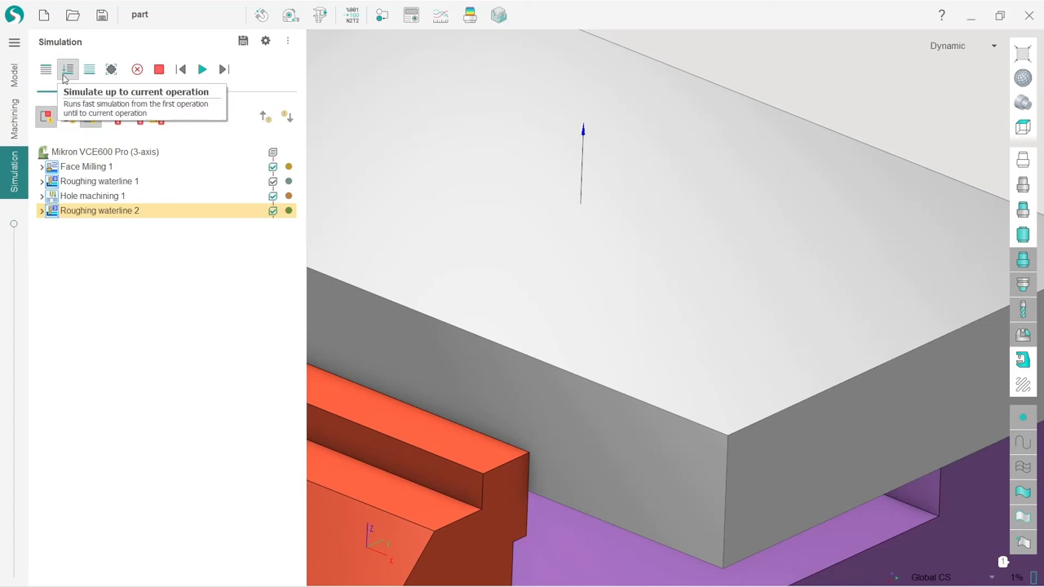
- Simulate the preceding operations, then play Roughing waterline 2 through to the finished slots
click(67, 71)
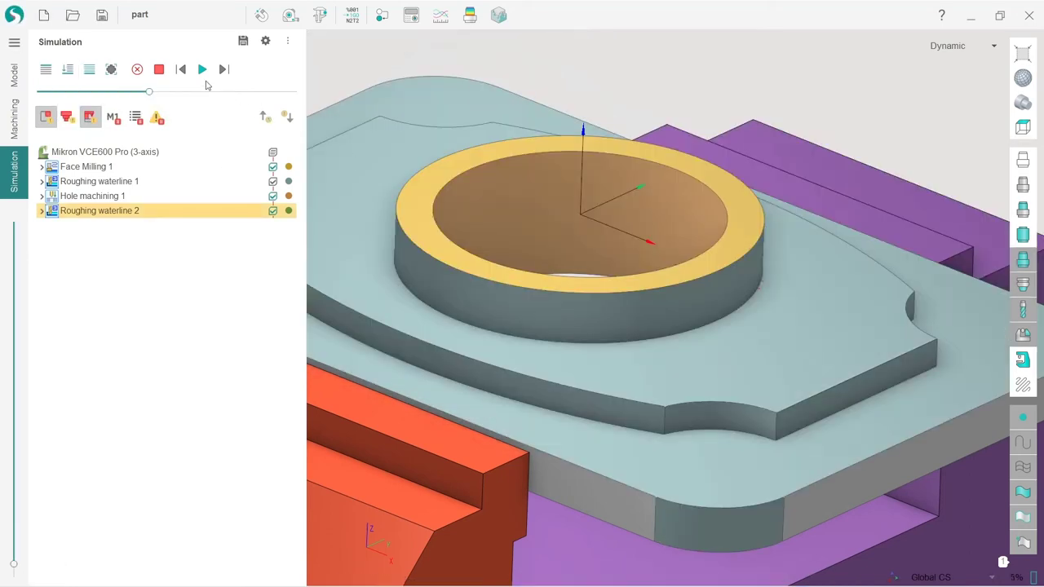
click(203, 71)
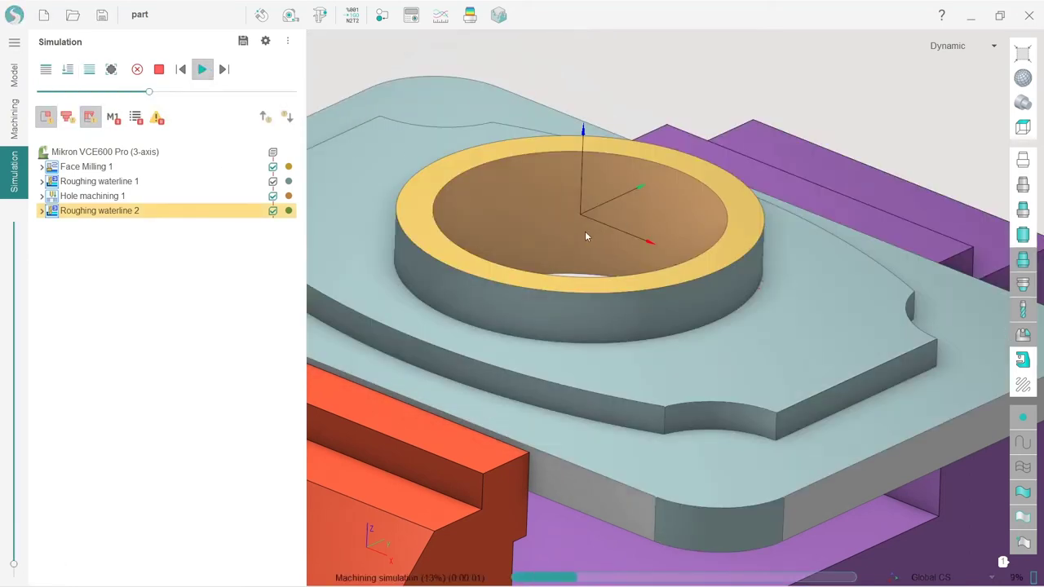
scroll(550, 282, up, 6)
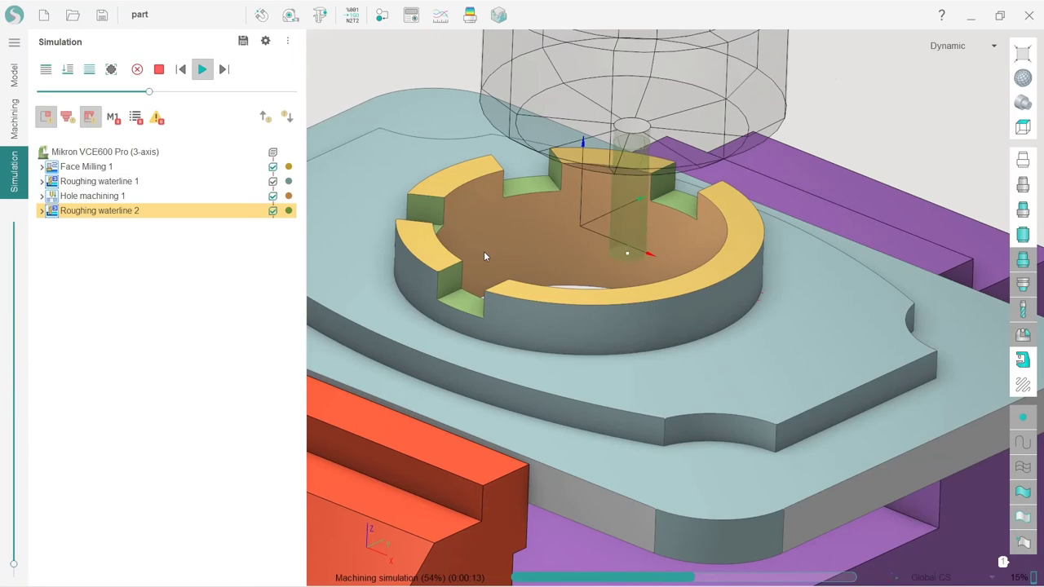
click(210, 91)
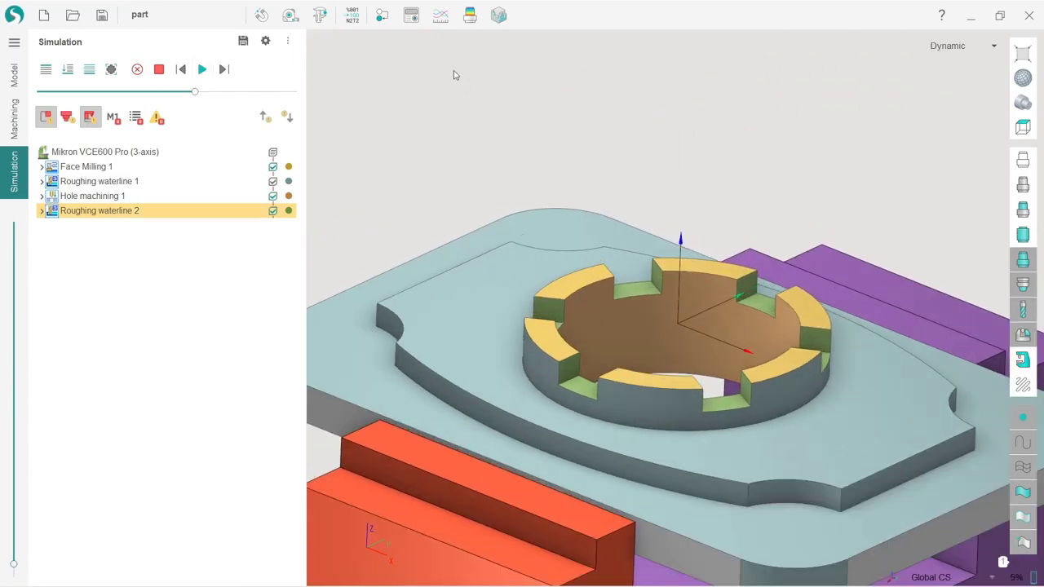
- Compare the machined stock against the design model and rotate to inspect the deviation colours
click(470, 14)
scroll(624, 369, up, 3)
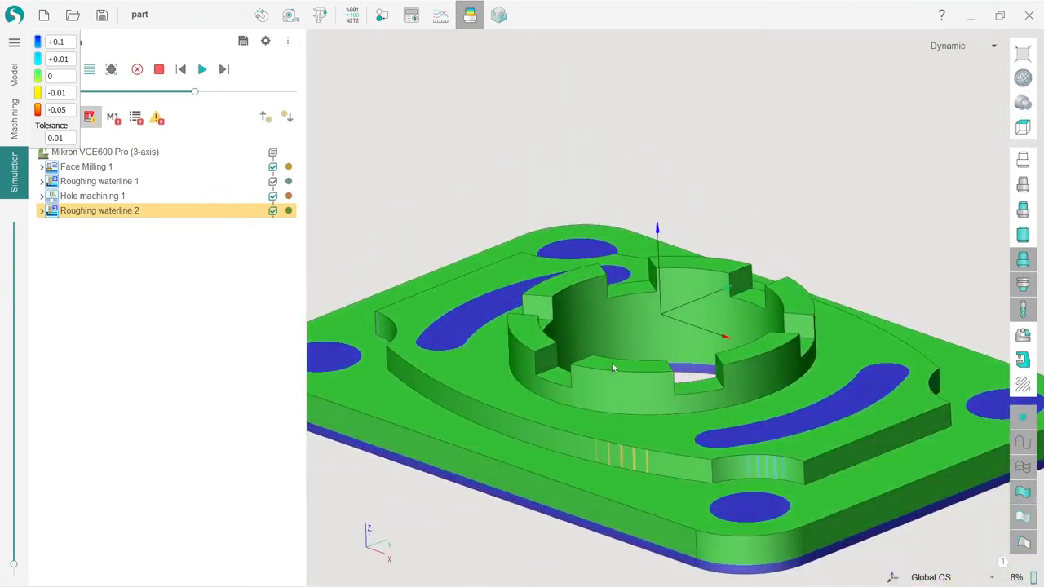
scroll(612, 362, down, 3)
scroll(612, 362, up, 4)
middle_drag(693, 375, 485, 145)
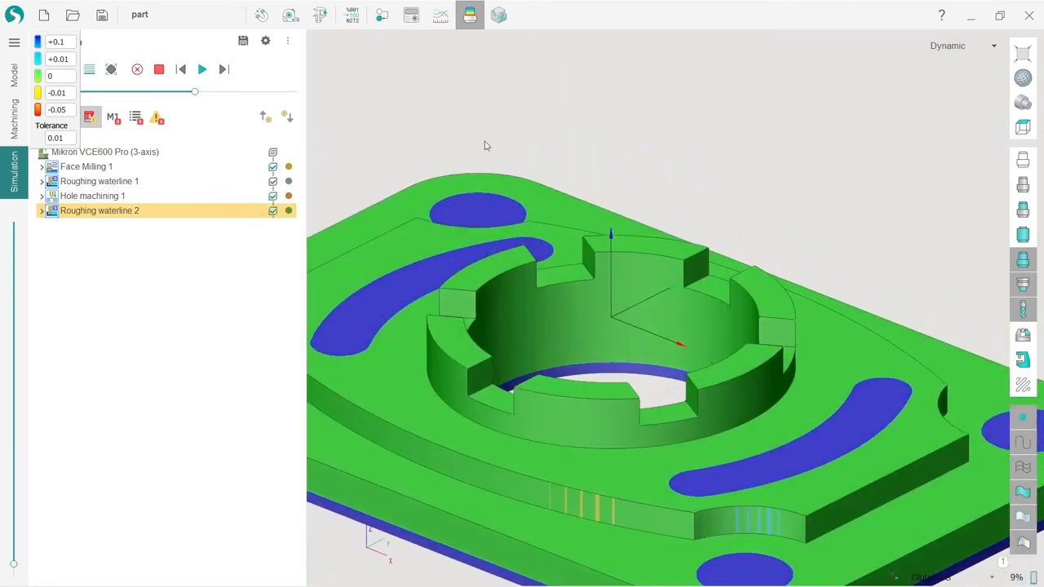
- Turn off the model comparison and return to the Machining workspace
click(469, 15)
scroll(457, 155, down, 5)
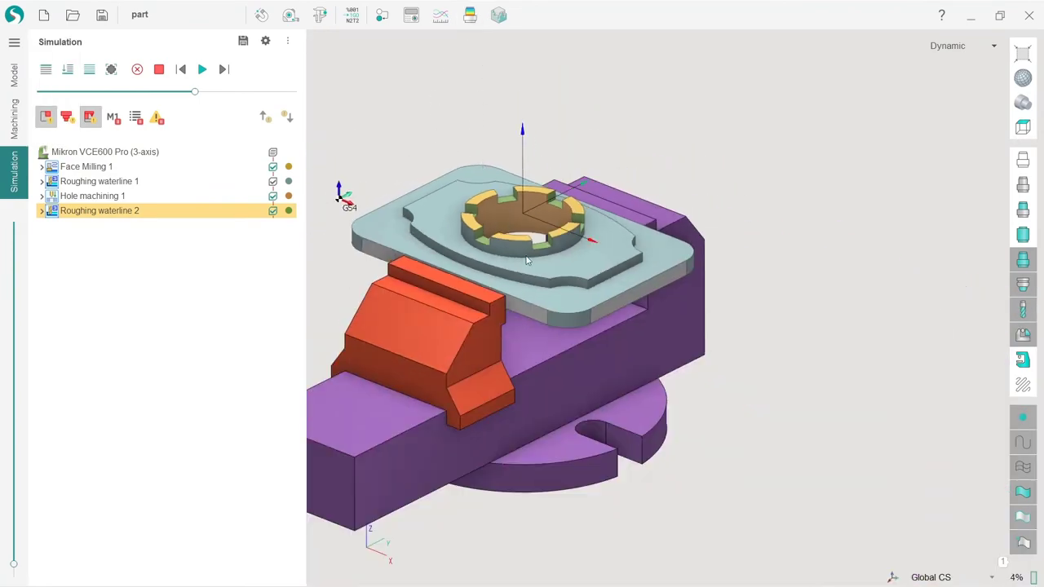
scroll(530, 257, up, 2)
scroll(554, 228, up, 2)
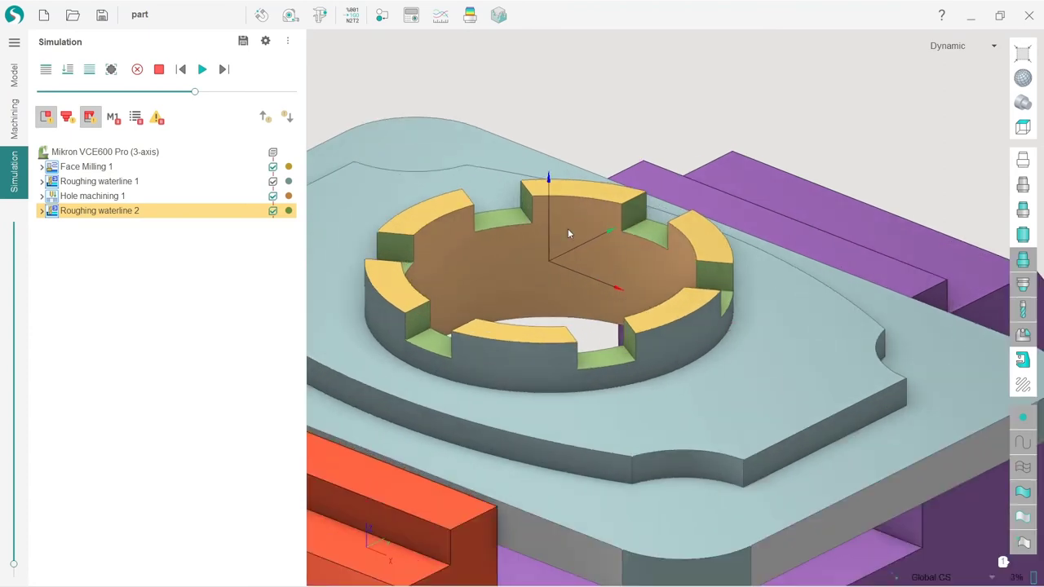
scroll(668, 284, down, 2)
scroll(695, 257, up, 2)
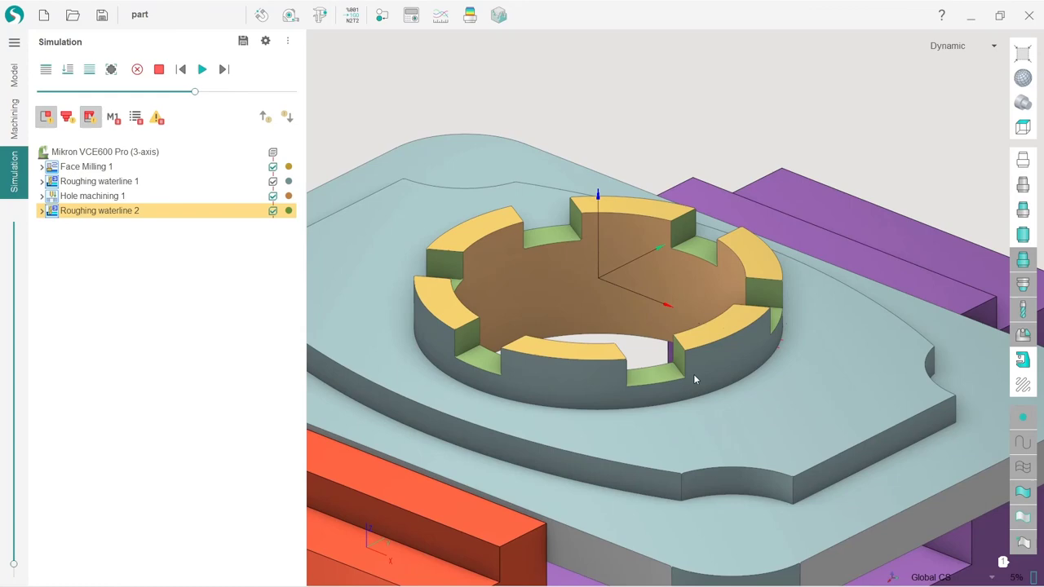
click(25, 120)
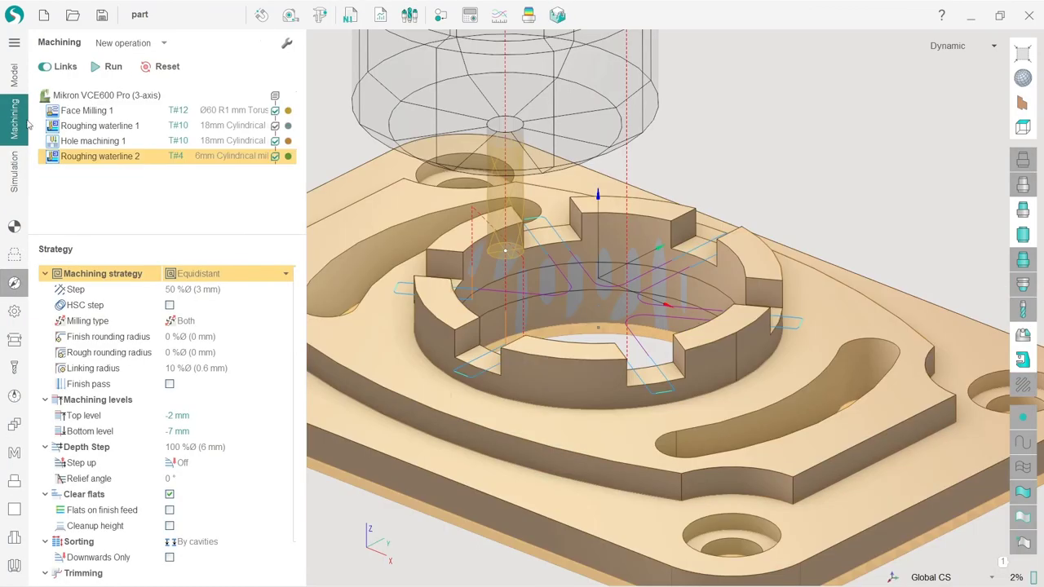